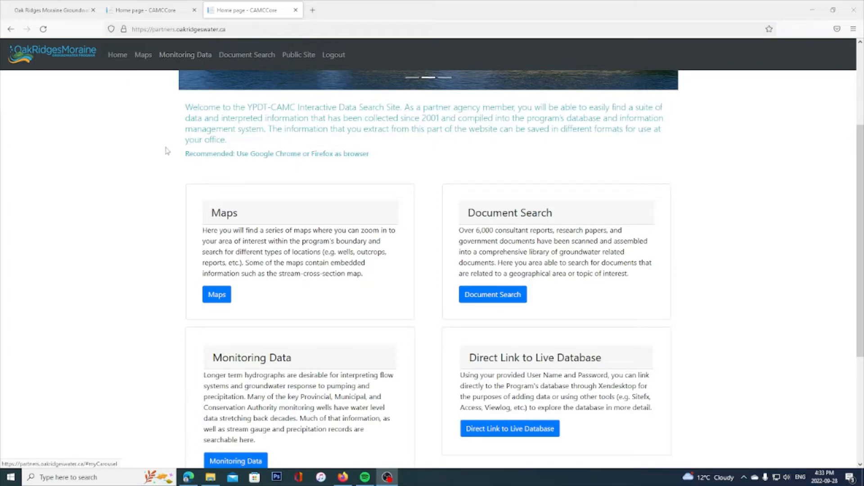
Open the Consolidated Mapping site from the partner site's maps collection and accept the program disclaimer.
{"action": "scroll", "coordinate": [296, 261], "scroll_direction": "up", "scroll_amount": 1}
{"action": "scroll", "coordinate": [296, 261], "scroll_direction": "up", "scroll_amount": 5}
{"action": "scroll", "coordinate": [271, 279], "scroll_direction": "down", "scroll_amount": 6}
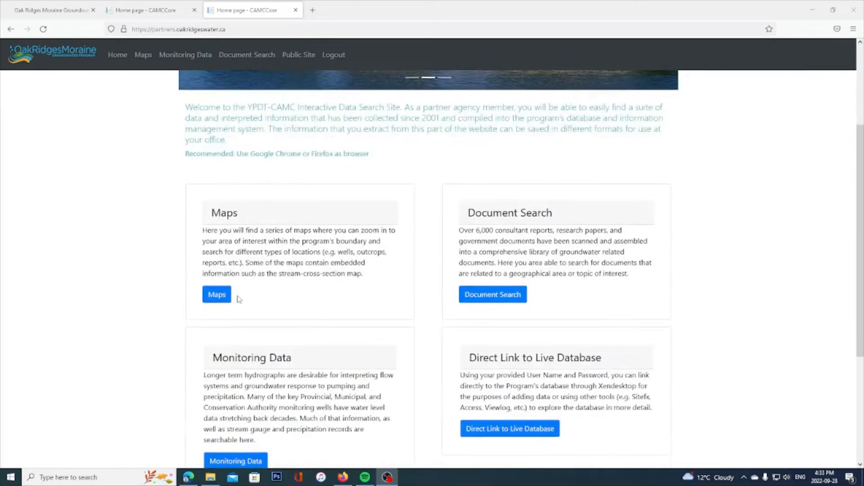
{"action": "left_click", "coordinate": [221, 297]}
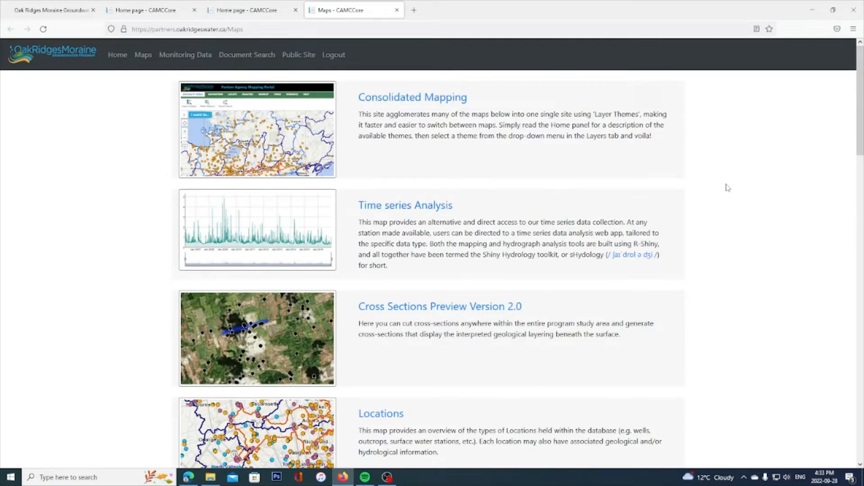
{"action": "left_click", "coordinate": [435, 103]}
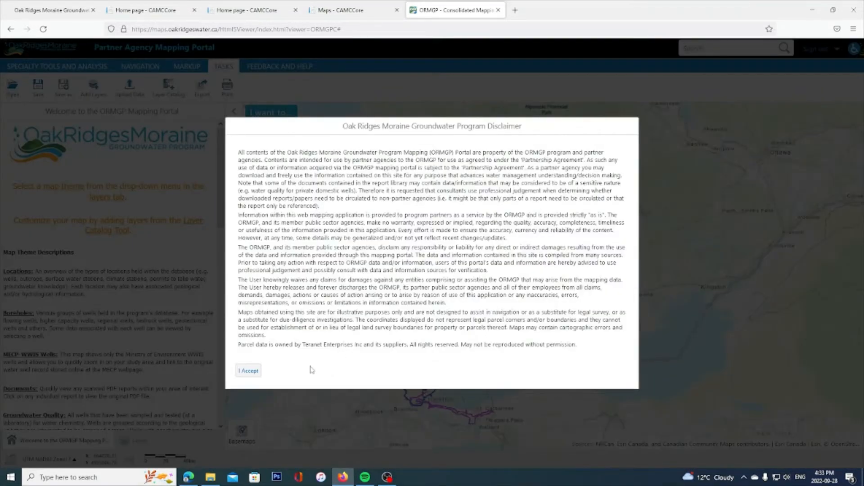
{"action": "left_click", "coordinate": [253, 372]}
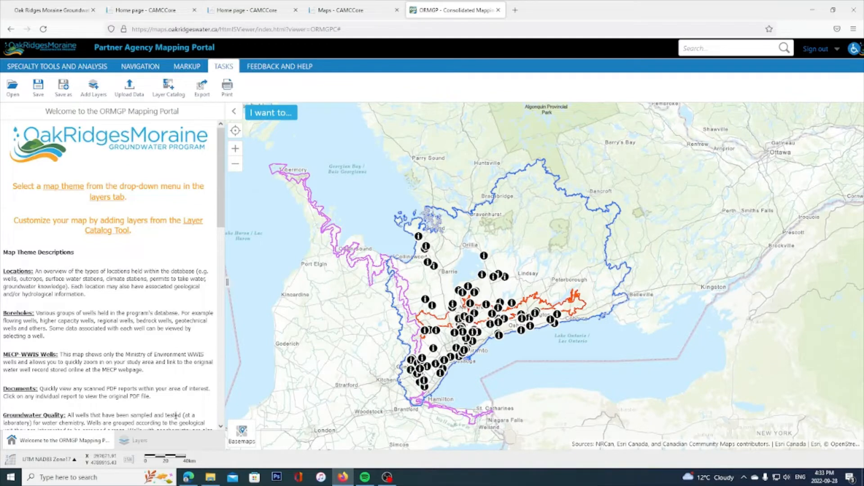
Show the map layers and switch the layer theme to Boreholes.
{"action": "left_click", "coordinate": [140, 441]}
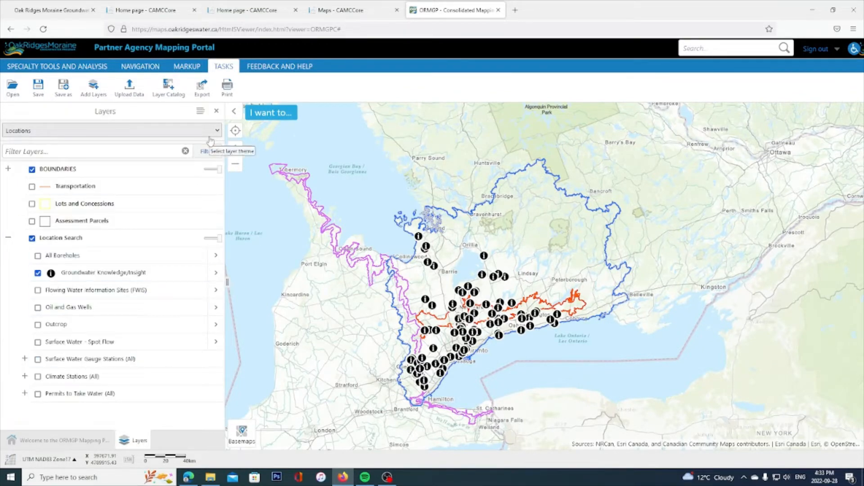
{"action": "left_click", "coordinate": [90, 130]}
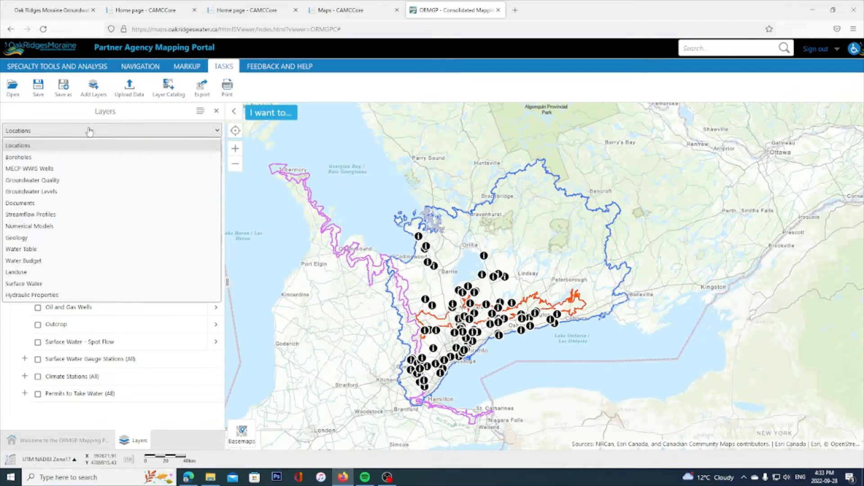
{"action": "left_click", "coordinate": [91, 158]}
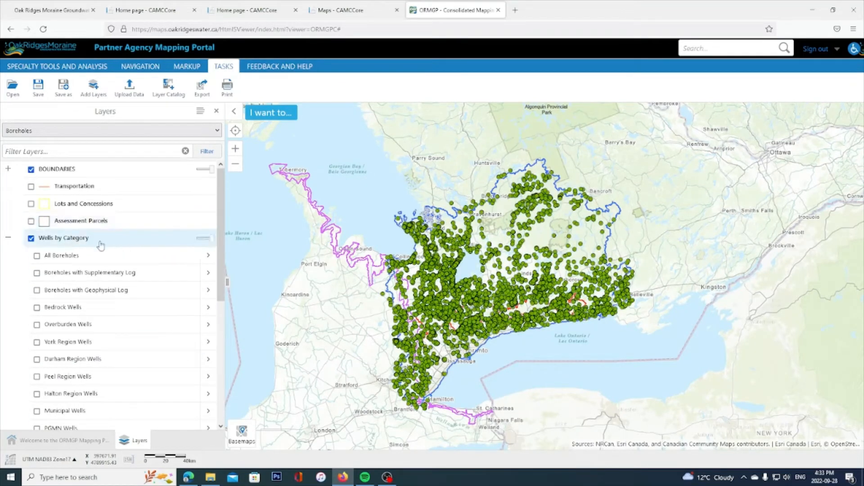
Turn off the Flowing Wells layer and turn on Bedrock Wells in the Wells by Category group.
{"action": "scroll", "coordinate": [124, 265], "scroll_direction": "down", "scroll_amount": 4}
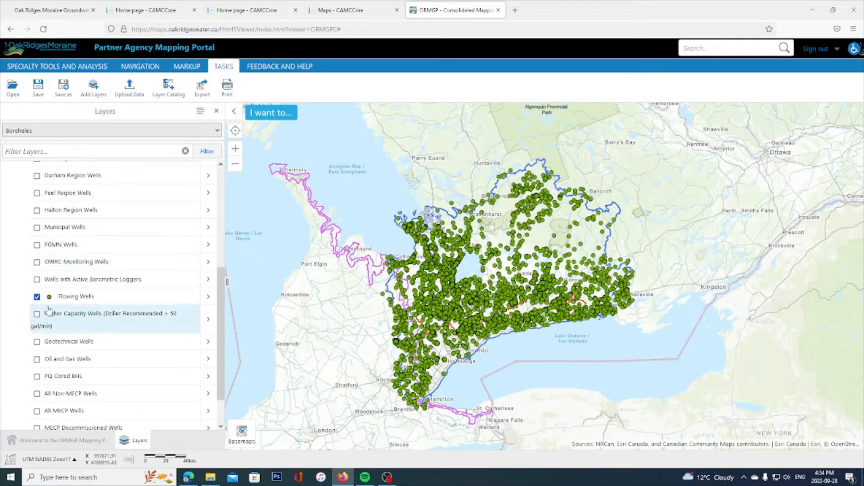
{"action": "left_click", "coordinate": [37, 297]}
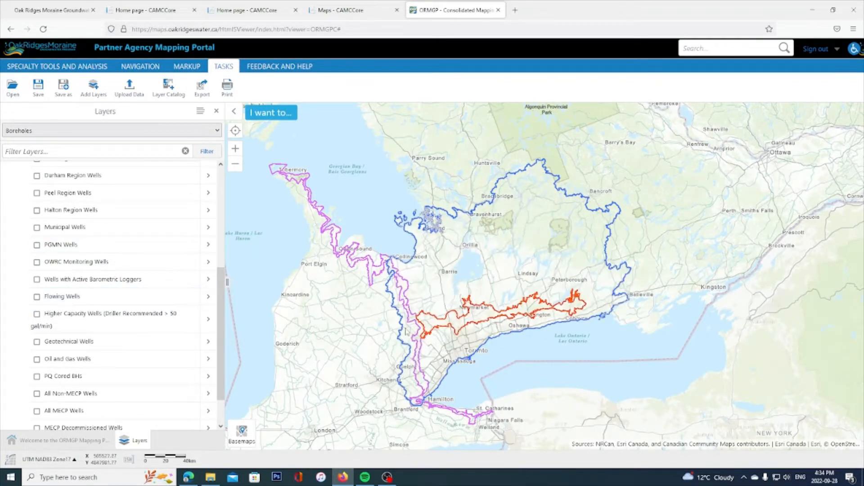
{"action": "scroll", "coordinate": [481, 313], "scroll_direction": "up", "scroll_amount": 3}
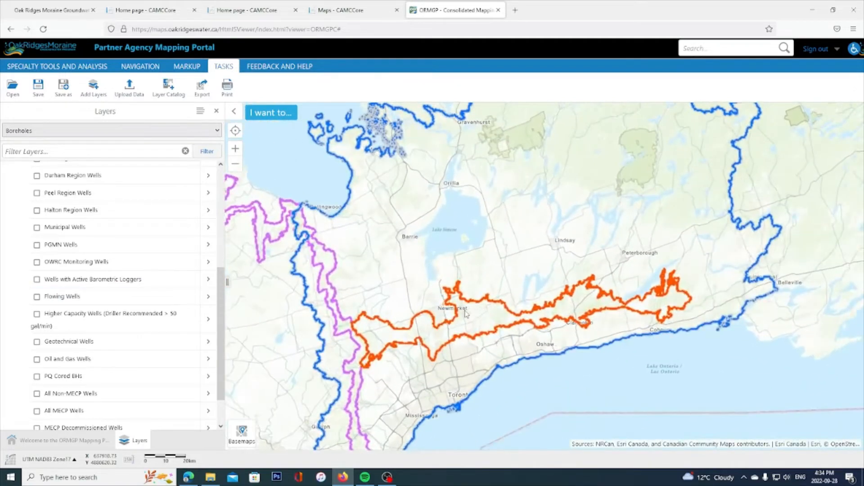
{"action": "scroll", "coordinate": [430, 292], "scroll_direction": "up", "scroll_amount": 2}
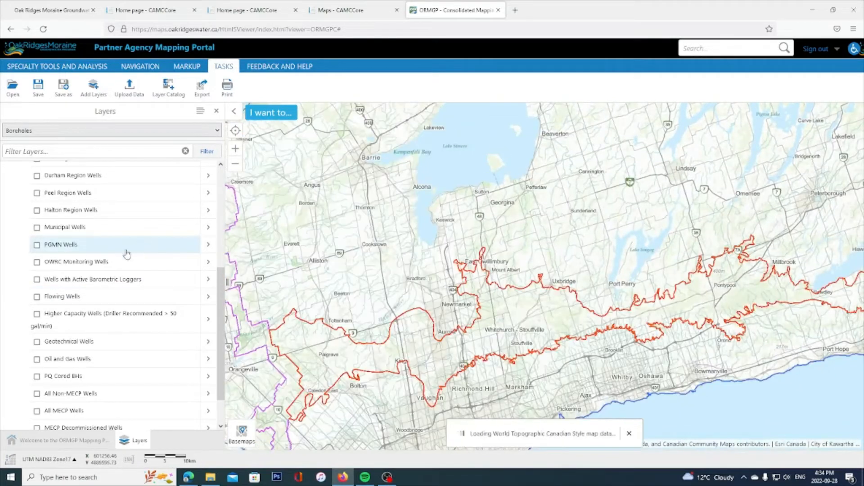
{"action": "scroll", "coordinate": [125, 248], "scroll_direction": "up", "scroll_amount": 2}
{"action": "scroll", "coordinate": [68, 216], "scroll_direction": "up", "scroll_amount": 2}
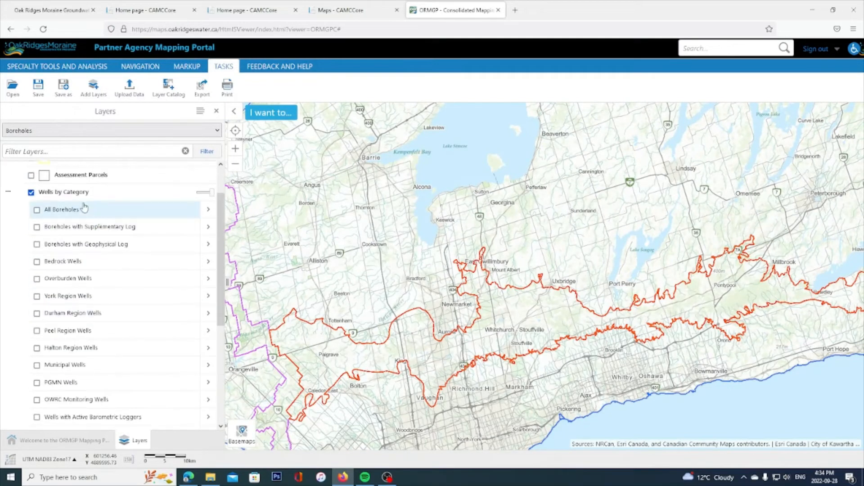
{"action": "left_click", "coordinate": [37, 261]}
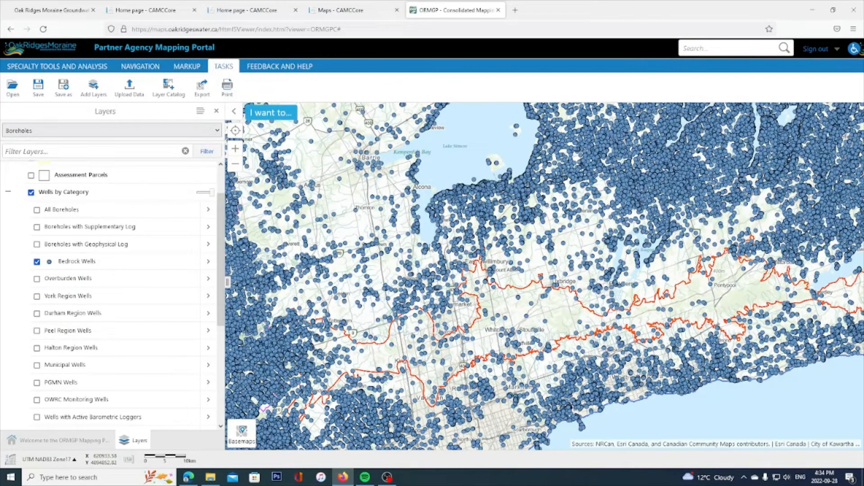
{"action": "scroll", "coordinate": [453, 241], "scroll_direction": "up", "scroll_amount": 1}
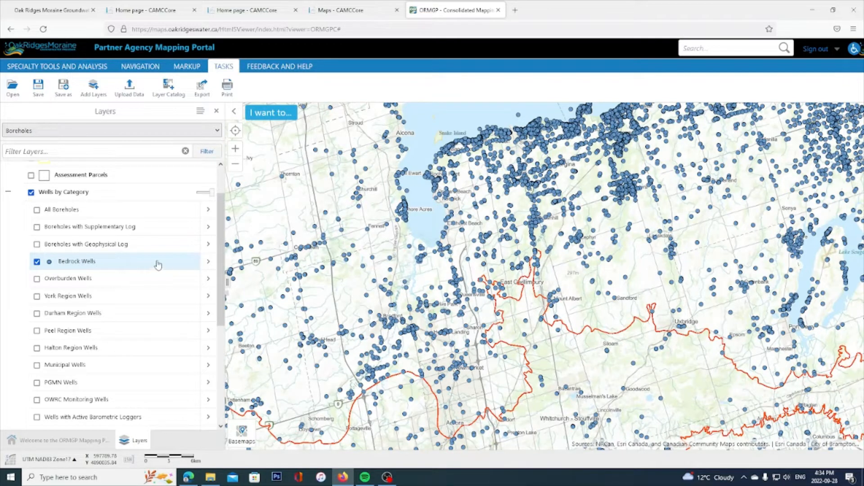
Give the Bedrock Wells layer a Custom Layer Style visualization with the Attribute symbology type.
{"action": "left_click", "coordinate": [209, 264]}
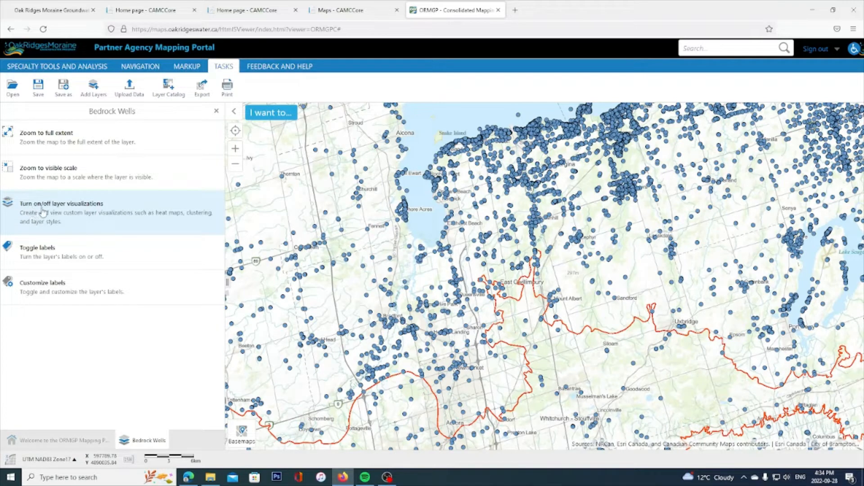
{"action": "left_click", "coordinate": [143, 218]}
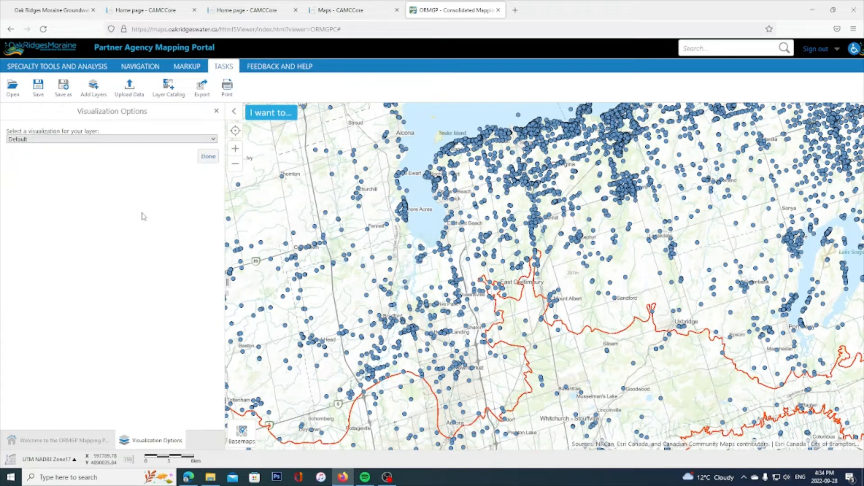
{"action": "left_click", "coordinate": [100, 139]}
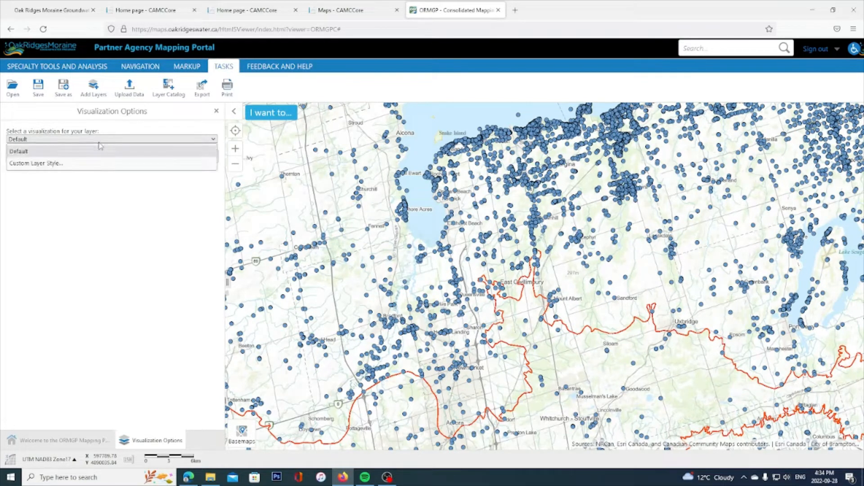
{"action": "left_click", "coordinate": [105, 164]}
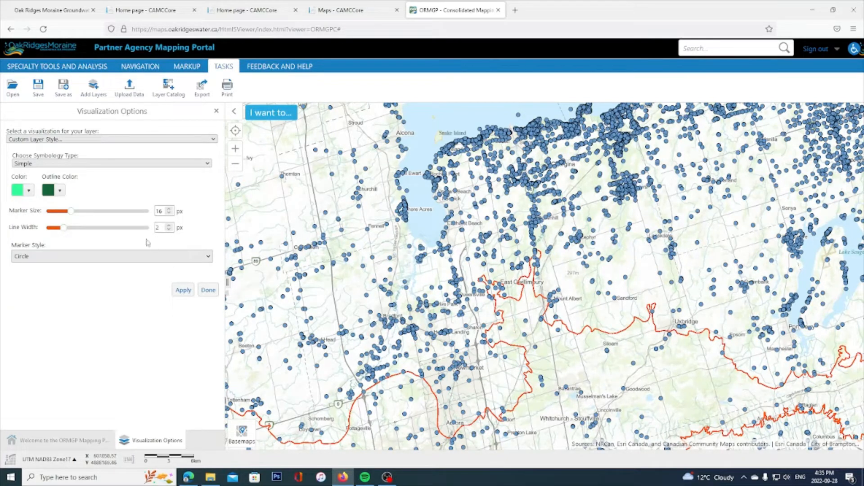
{"action": "left_click", "coordinate": [94, 164]}
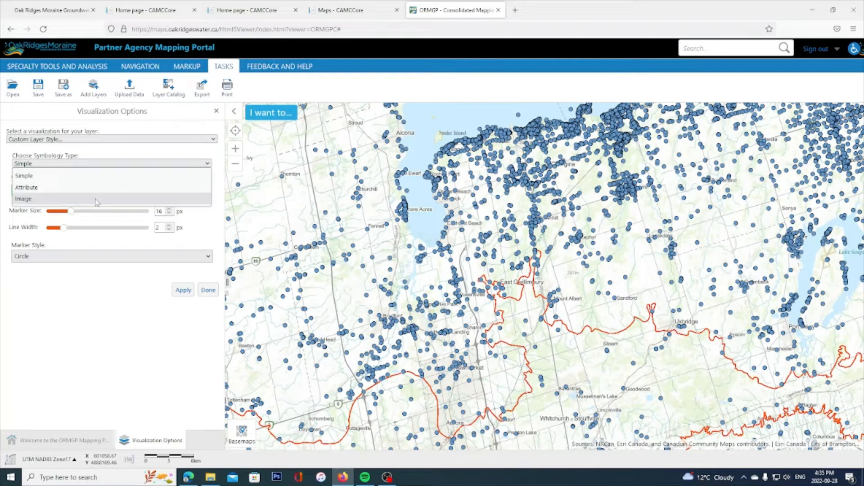
{"action": "left_click", "coordinate": [96, 187]}
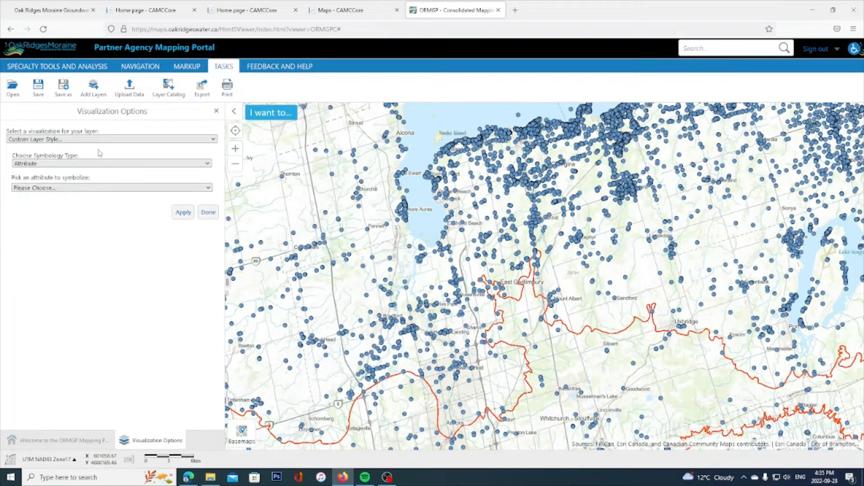
Symbolize the bedrock wells by the attribute ELEVATION - BEDROCK (mASL) and apply the style to the map.
{"action": "left_click", "coordinate": [143, 193]}
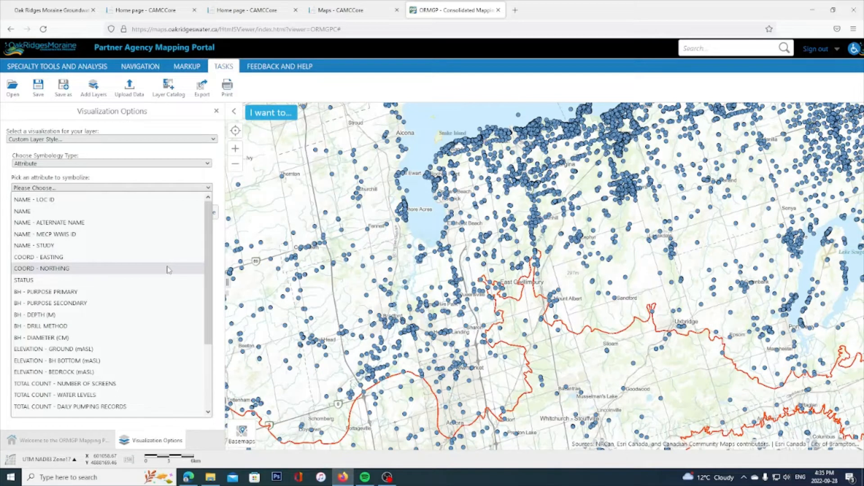
{"action": "scroll", "coordinate": [158, 271], "scroll_direction": "down", "scroll_amount": 3}
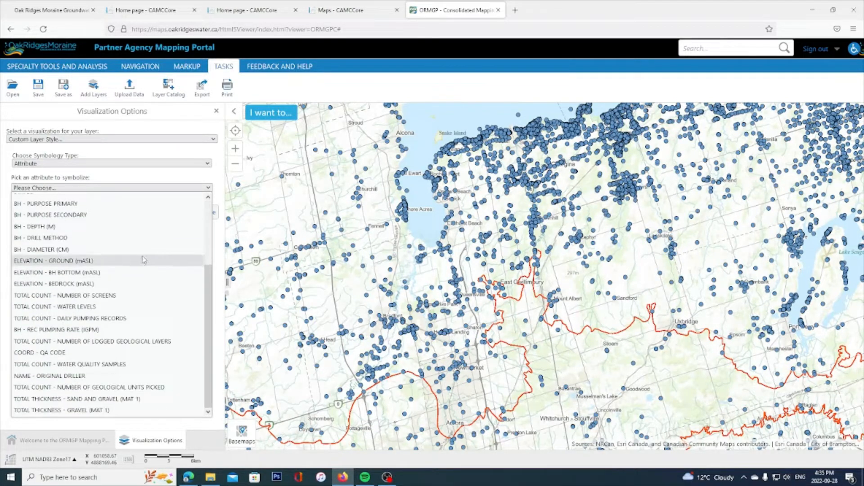
{"action": "scroll", "coordinate": [135, 254], "scroll_direction": "up", "scroll_amount": 3}
{"action": "scroll", "coordinate": [126, 247], "scroll_direction": "down", "scroll_amount": 3}
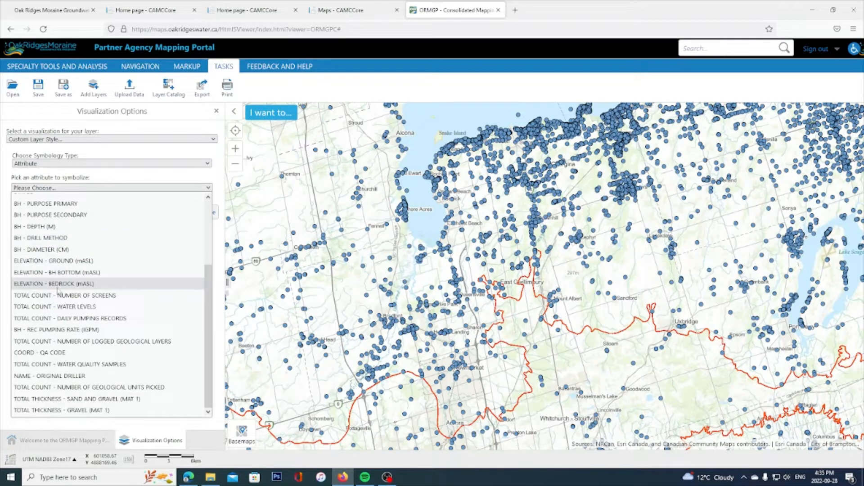
{"action": "left_click", "coordinate": [91, 284]}
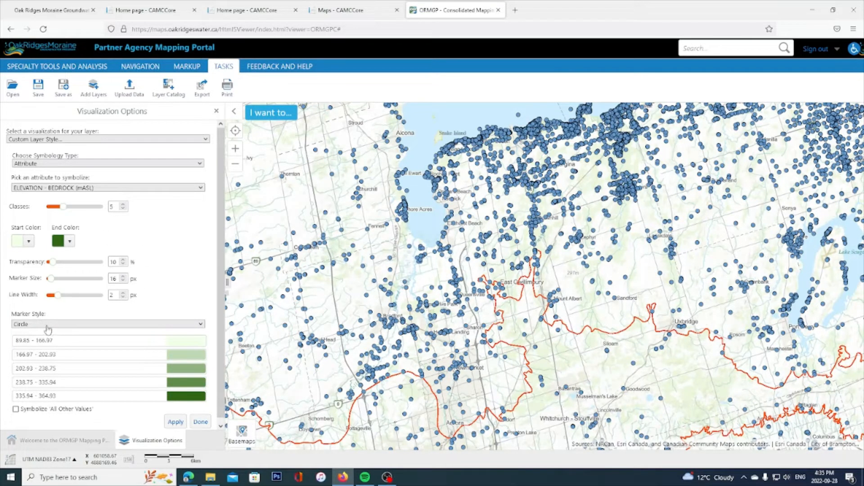
{"action": "scroll", "coordinate": [124, 297], "scroll_direction": "down", "scroll_amount": 1}
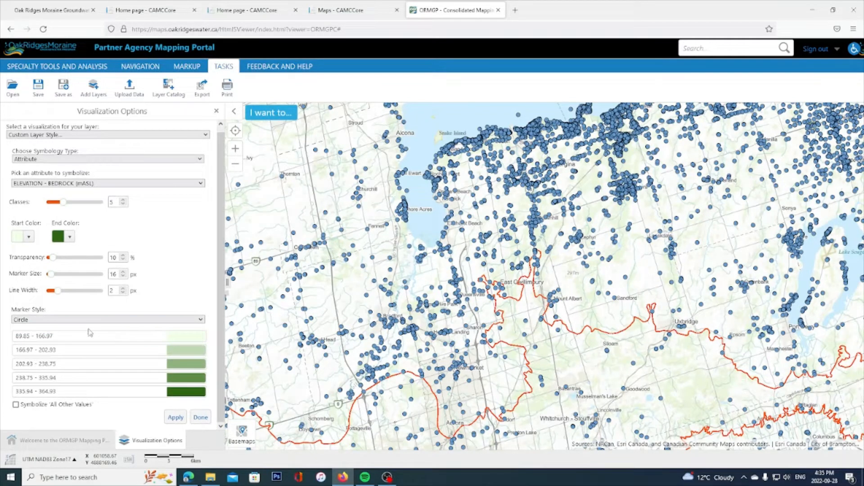
{"action": "left_click", "coordinate": [174, 418]}
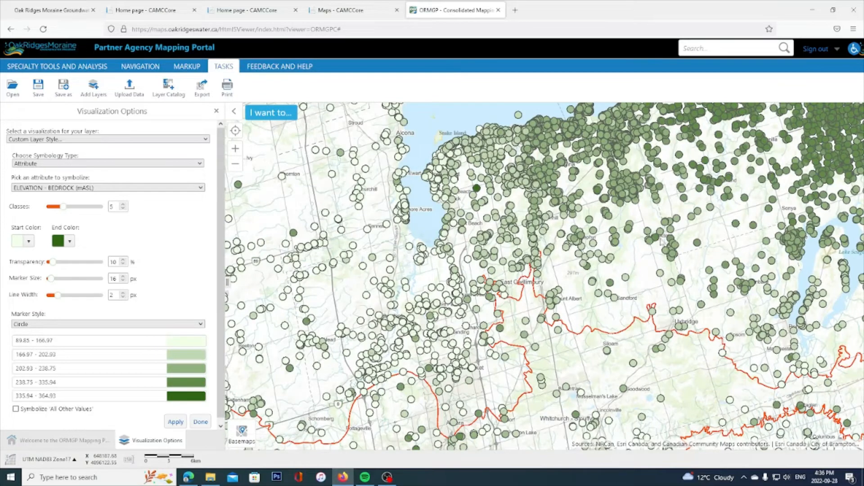
Examine the colour-graded bedrock elevations across the region, from the Orangeville area to Toronto and around Newmarket.
{"action": "scroll", "coordinate": [662, 243], "scroll_direction": "down", "scroll_amount": 1}
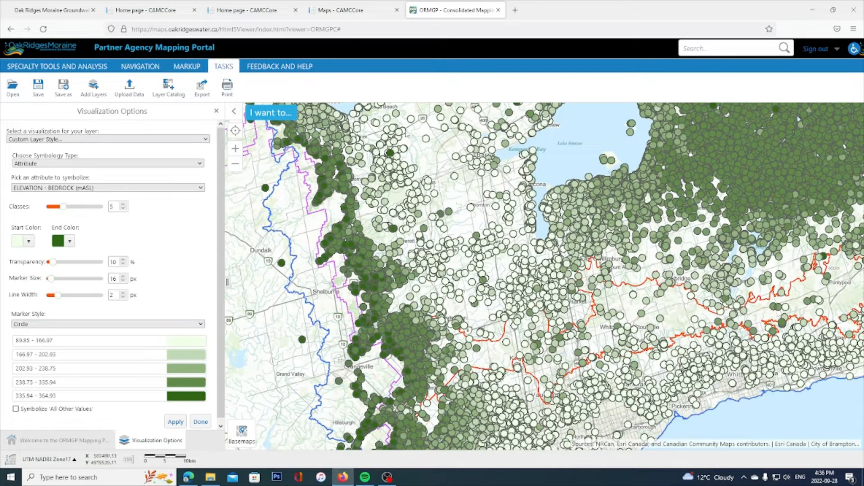
{"action": "left_click_drag", "start_coordinate": [407, 135], "coordinate": [411, 195]}
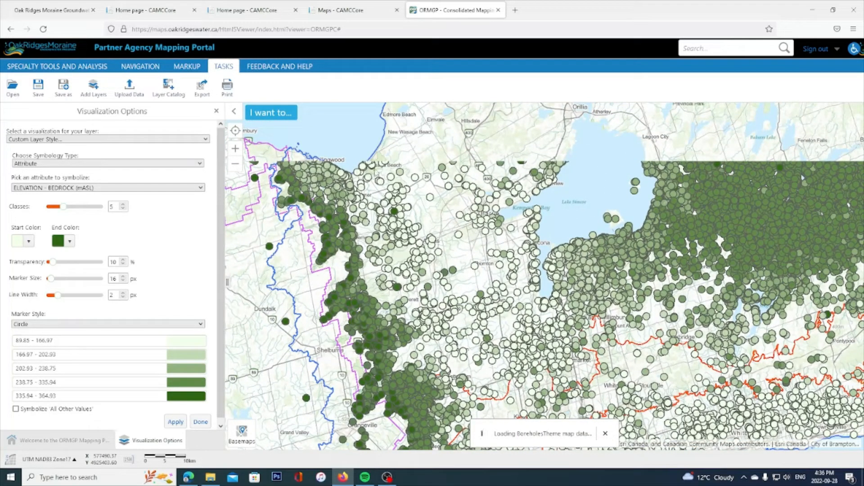
{"action": "left_click_drag", "start_coordinate": [475, 316], "coordinate": [413, 235]}
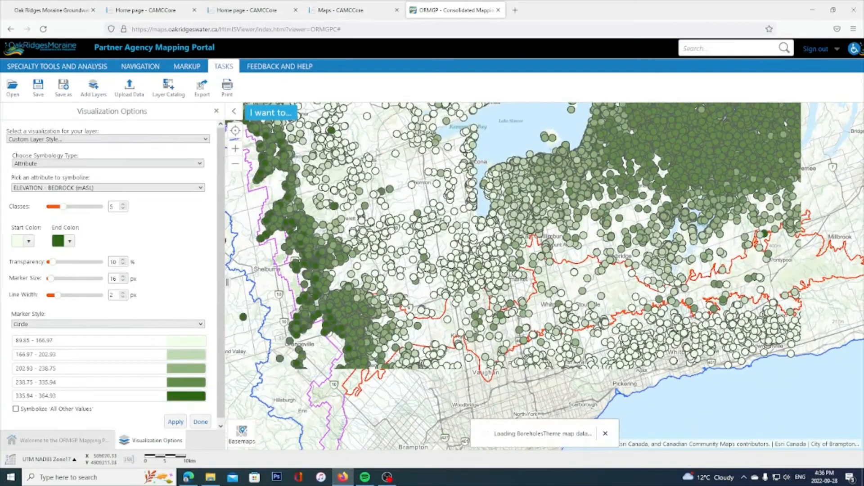
{"action": "left_click_drag", "start_coordinate": [522, 392], "coordinate": [502, 326]}
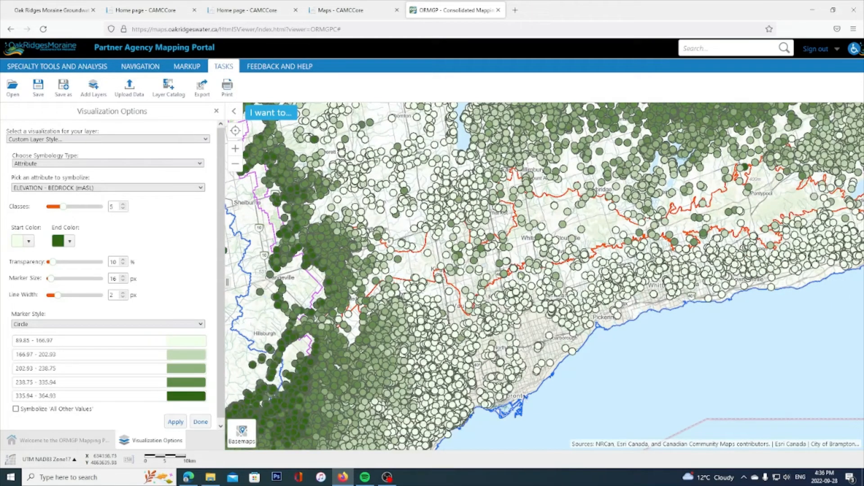
{"action": "scroll", "coordinate": [453, 189], "scroll_direction": "up", "scroll_amount": 1}
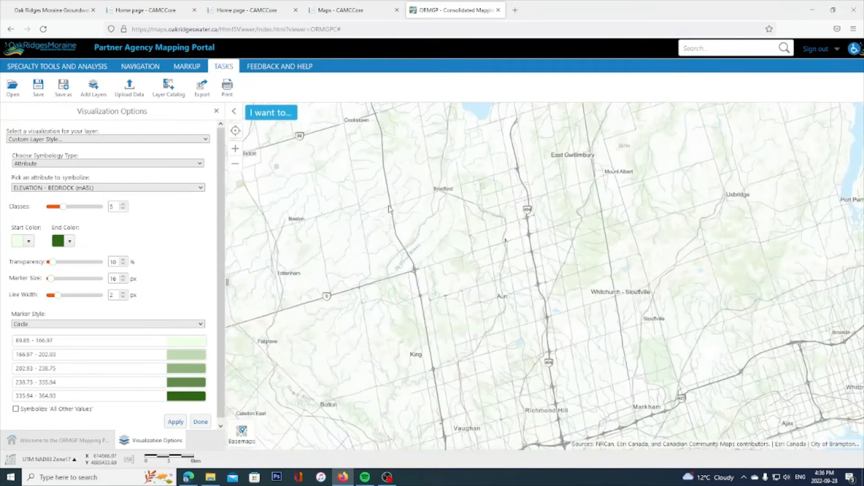
{"action": "scroll", "coordinate": [390, 208], "scroll_direction": "up", "scroll_amount": 1}
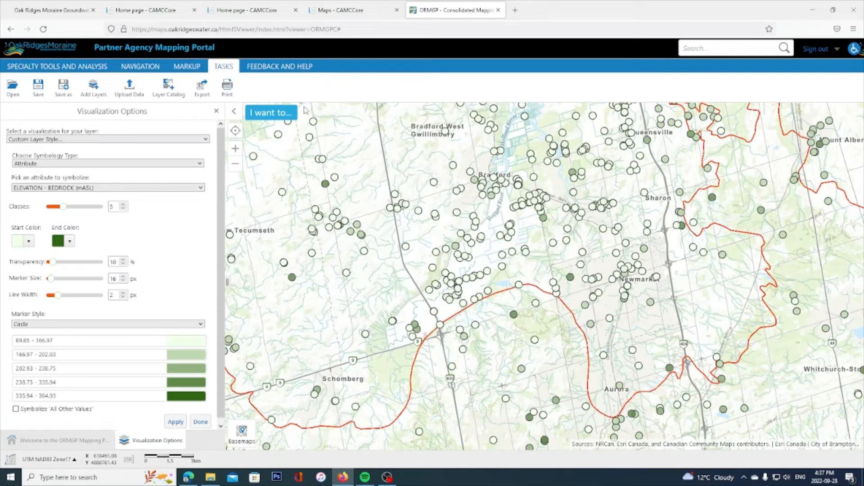
Close the visualization options and start customizing the Bedrock Wells layer's labels with Show Labels enabled.
{"action": "left_click", "coordinate": [217, 111]}
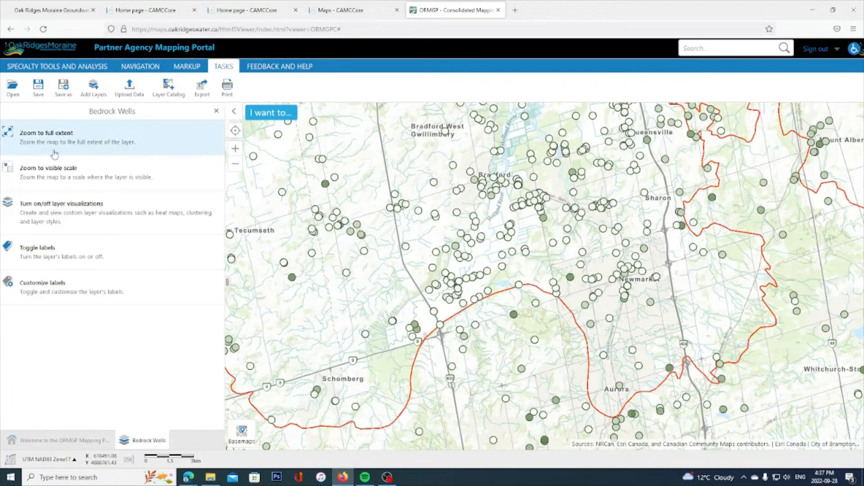
{"action": "left_click", "coordinate": [216, 112]}
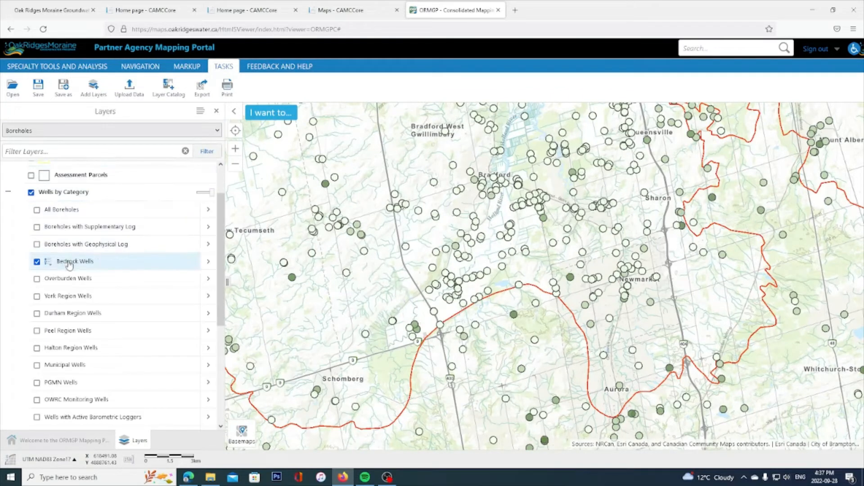
{"action": "left_click", "coordinate": [208, 266]}
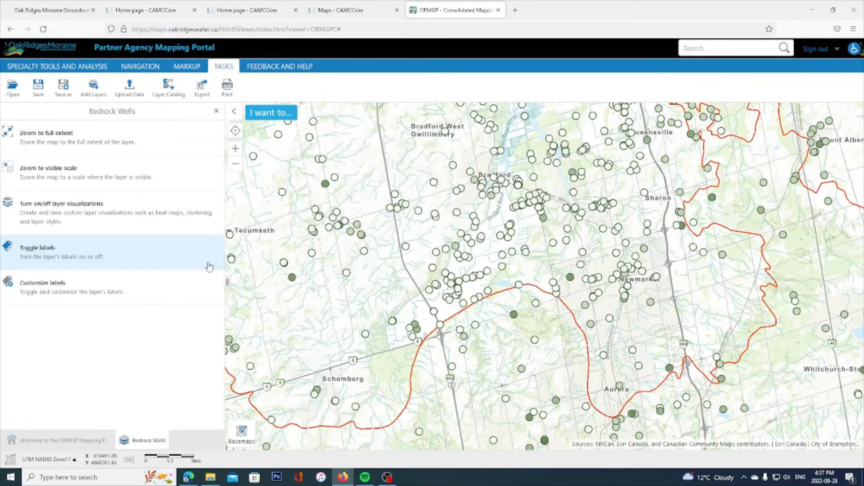
{"action": "left_click", "coordinate": [73, 293]}
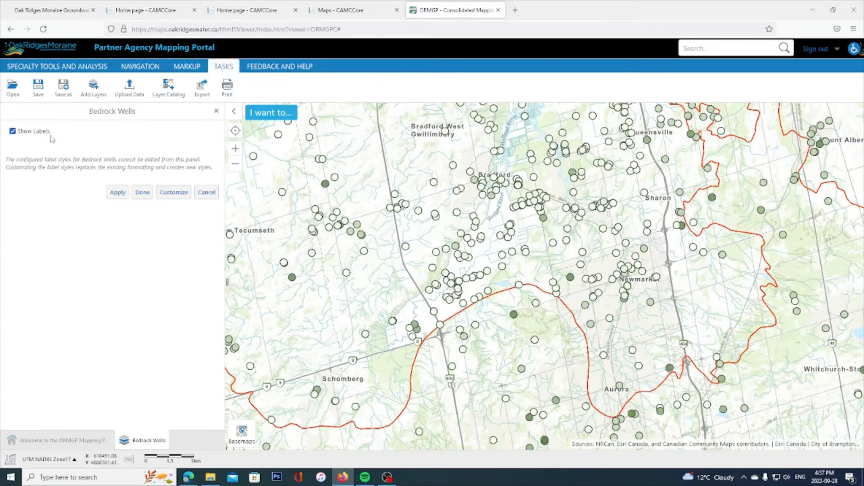
{"action": "left_click", "coordinate": [116, 196]}
{"action": "left_click", "coordinate": [177, 193]}
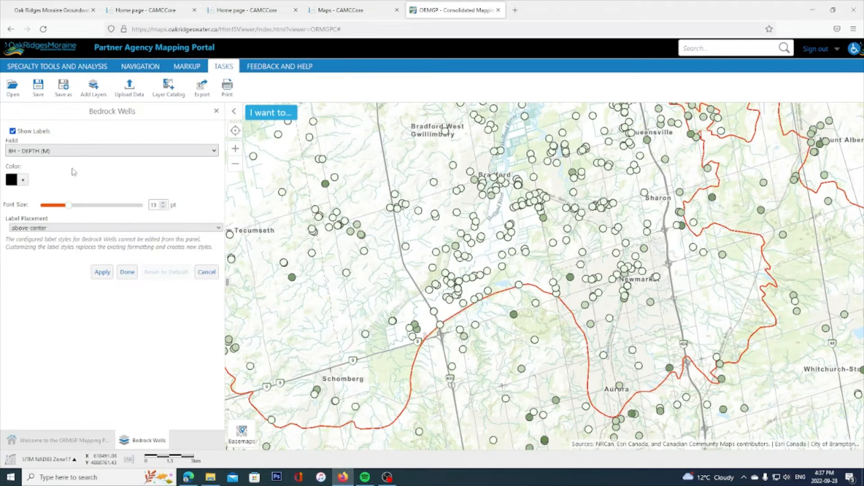
Label the bedrock wells with the ELEVATION - BEDROCK (mASL) field, apply it, and inspect the labels around Bradford and Newmarket.
{"action": "left_click", "coordinate": [58, 154]}
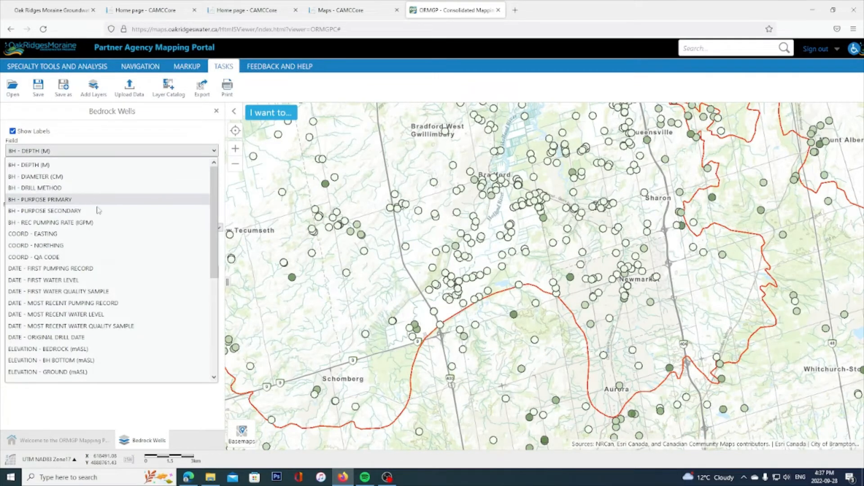
{"action": "scroll", "coordinate": [94, 211], "scroll_direction": "down", "scroll_amount": 2}
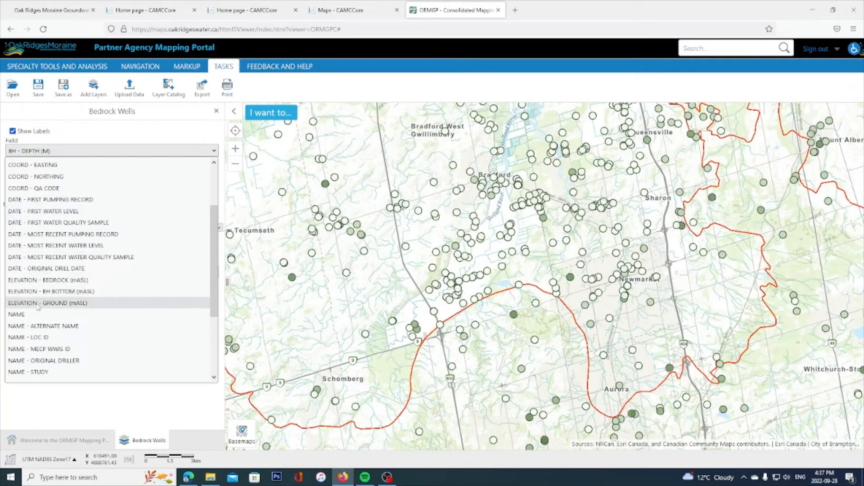
{"action": "left_click", "coordinate": [39, 280]}
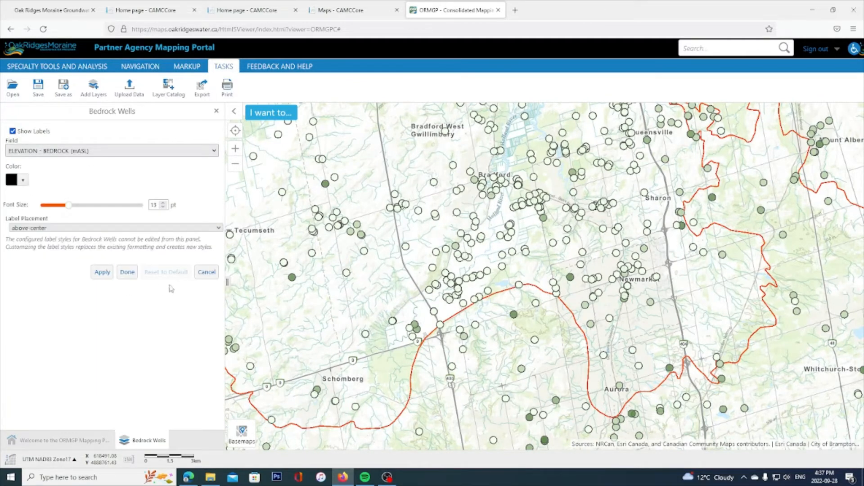
{"action": "left_click", "coordinate": [105, 272]}
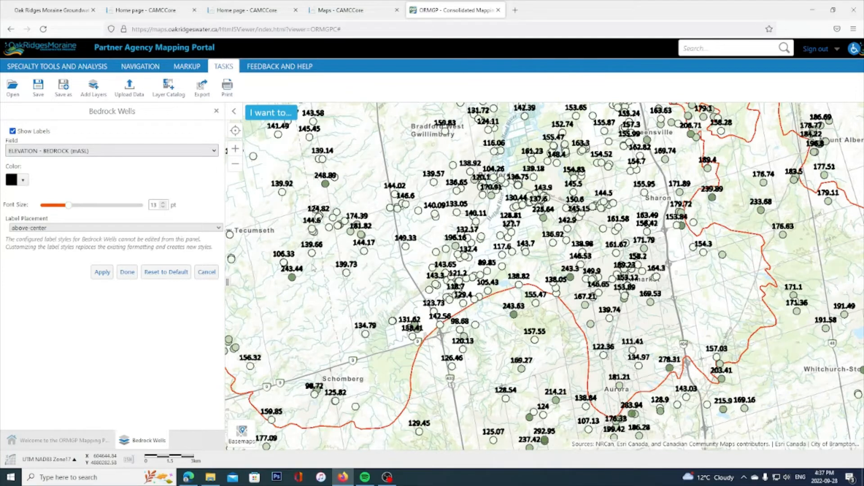
{"action": "scroll", "coordinate": [329, 278], "scroll_direction": "down", "scroll_amount": 1}
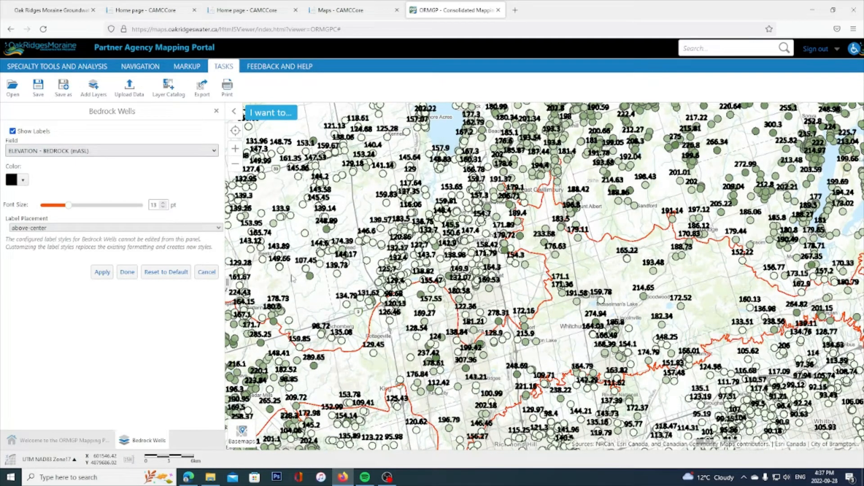
{"action": "scroll", "coordinate": [394, 266], "scroll_direction": "up", "scroll_amount": 1}
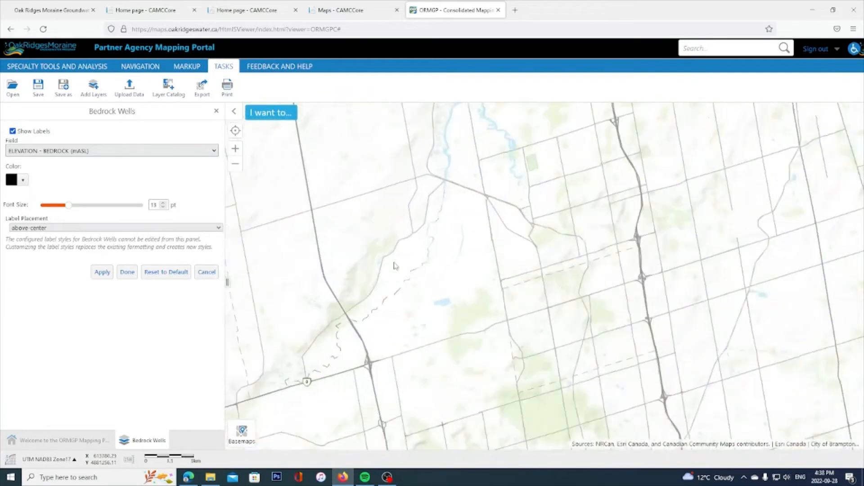
{"action": "scroll", "coordinate": [394, 266], "scroll_direction": "up", "scroll_amount": 1}
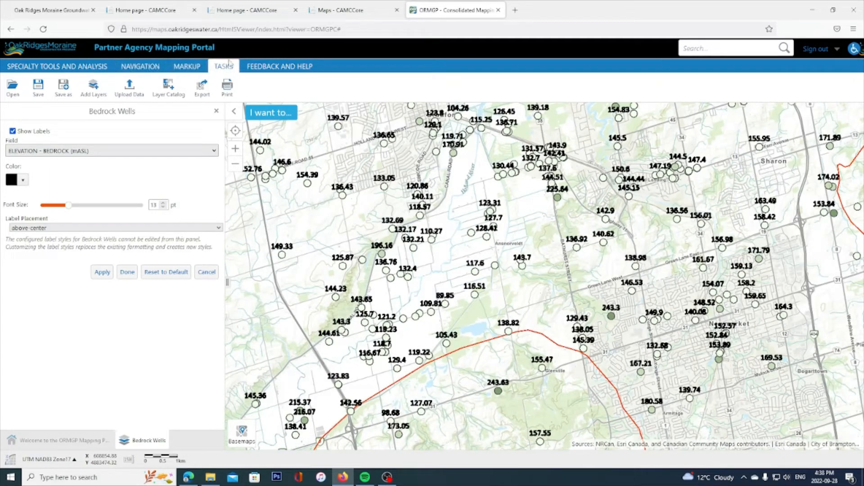
Add the Bedrock Topography ORMGP layer from the layer catalog's Geology group to the map and view it across the region.
{"action": "left_click", "coordinate": [171, 93]}
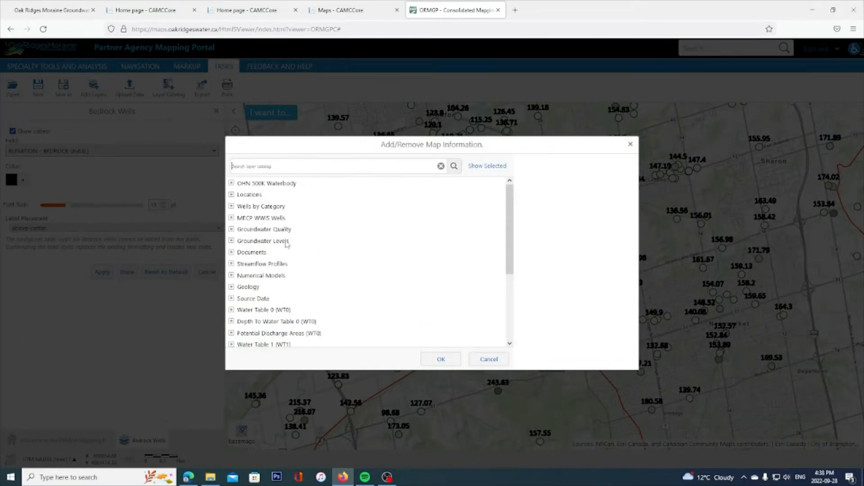
{"action": "scroll", "coordinate": [295, 243], "scroll_direction": "down", "scroll_amount": 3}
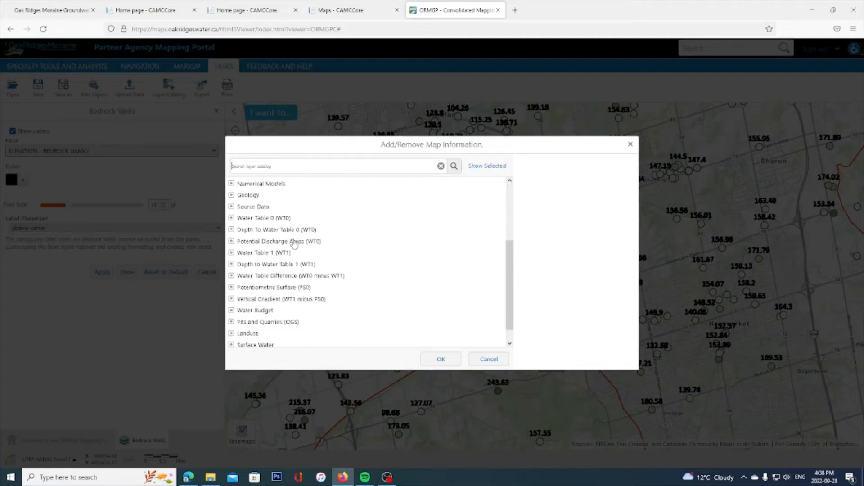
{"action": "scroll", "coordinate": [288, 242], "scroll_direction": "up", "scroll_amount": 2}
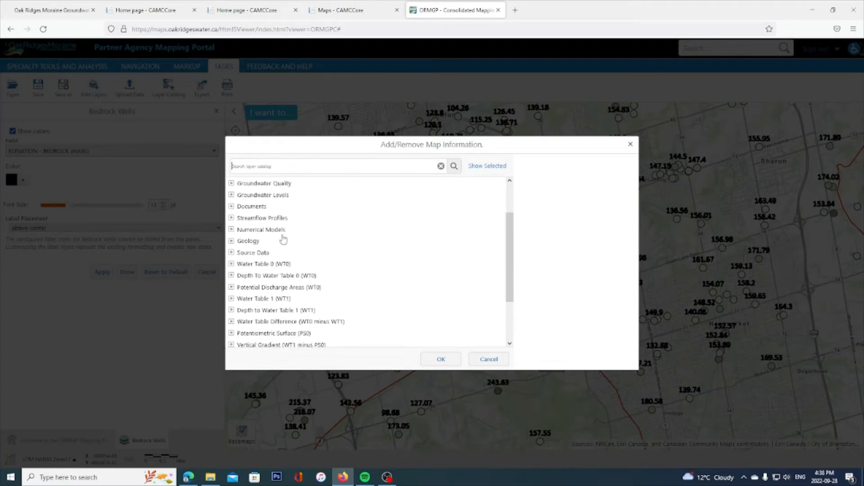
{"action": "left_click", "coordinate": [232, 243]}
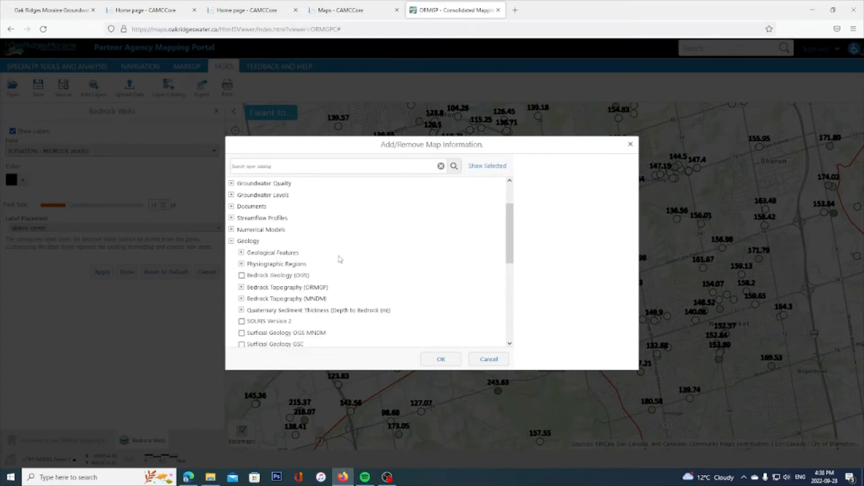
{"action": "scroll", "coordinate": [339, 258], "scroll_direction": "down", "scroll_amount": 2}
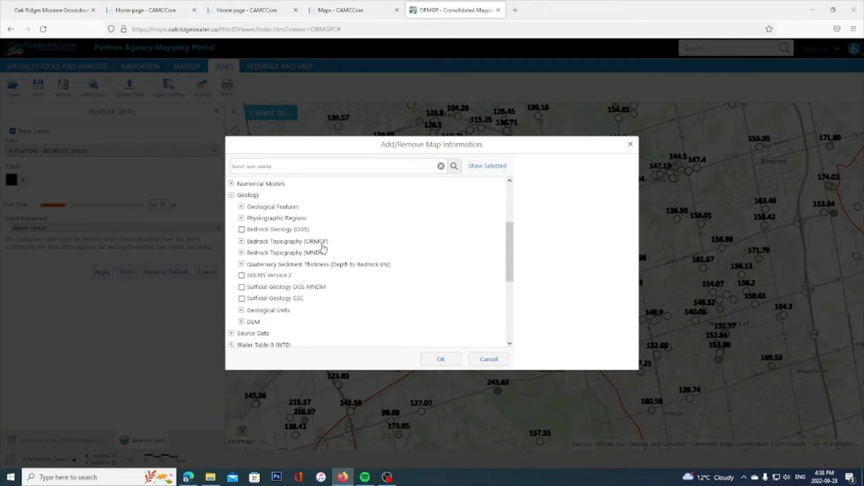
{"action": "left_click", "coordinate": [242, 241]}
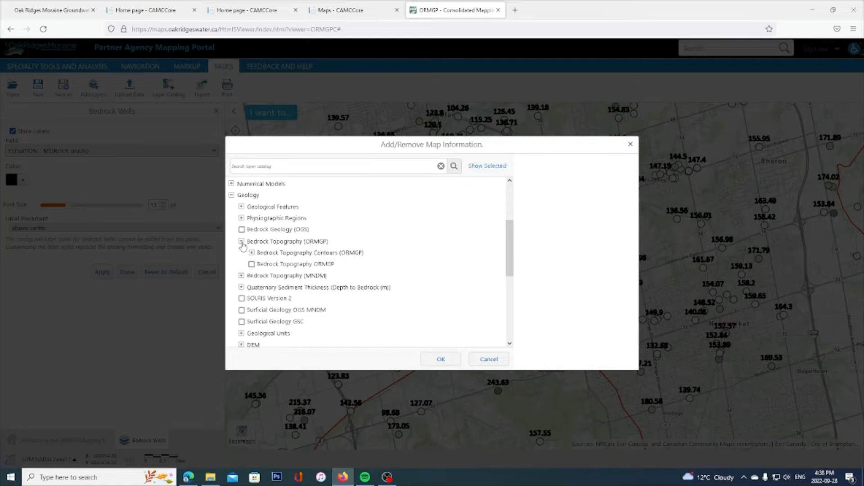
{"action": "left_click", "coordinate": [252, 264]}
{"action": "left_click", "coordinate": [441, 359]}
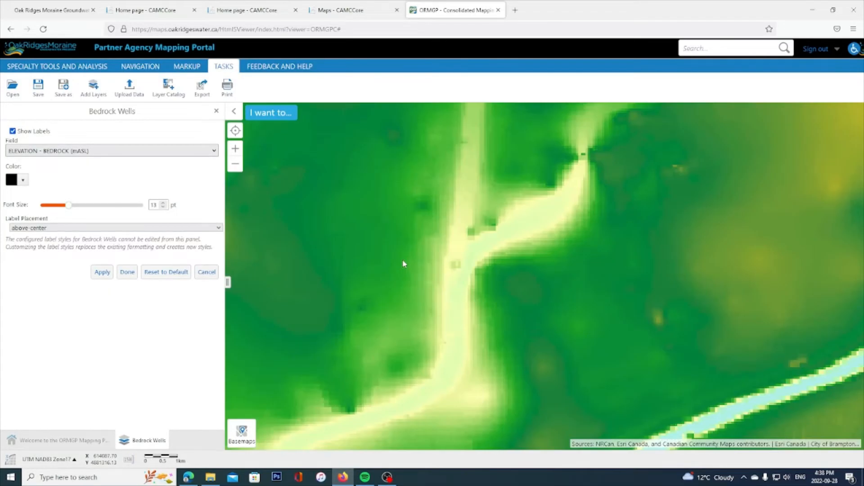
{"action": "scroll", "coordinate": [422, 265], "scroll_direction": "down", "scroll_amount": 2}
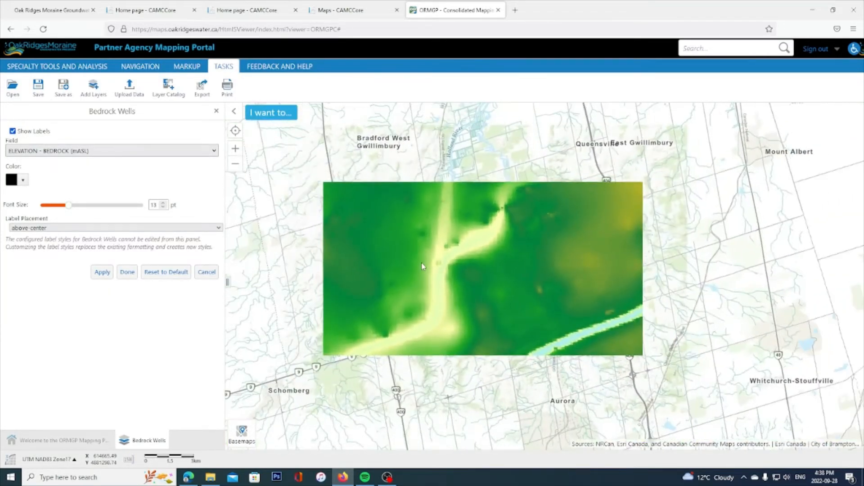
{"action": "scroll", "coordinate": [423, 266], "scroll_direction": "down", "scroll_amount": 1}
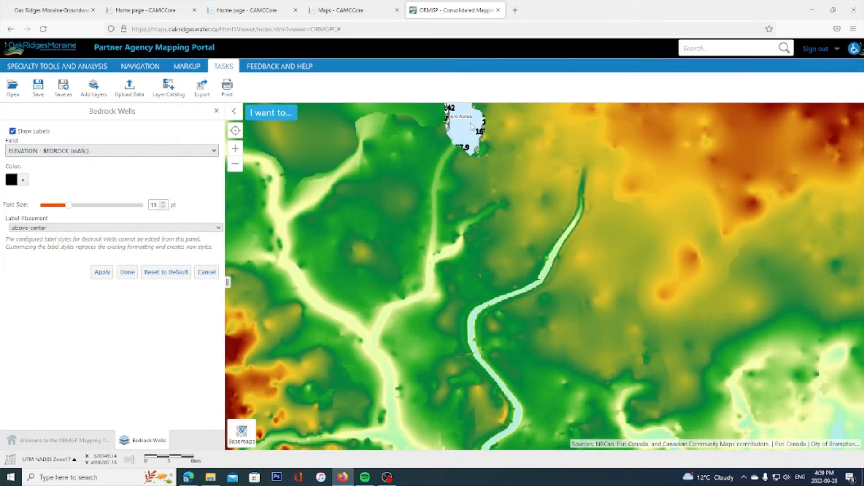
Close the label settings and open the drawing order of the service layers from the layer list.
{"action": "left_click", "coordinate": [217, 113]}
{"action": "left_click", "coordinate": [216, 112]}
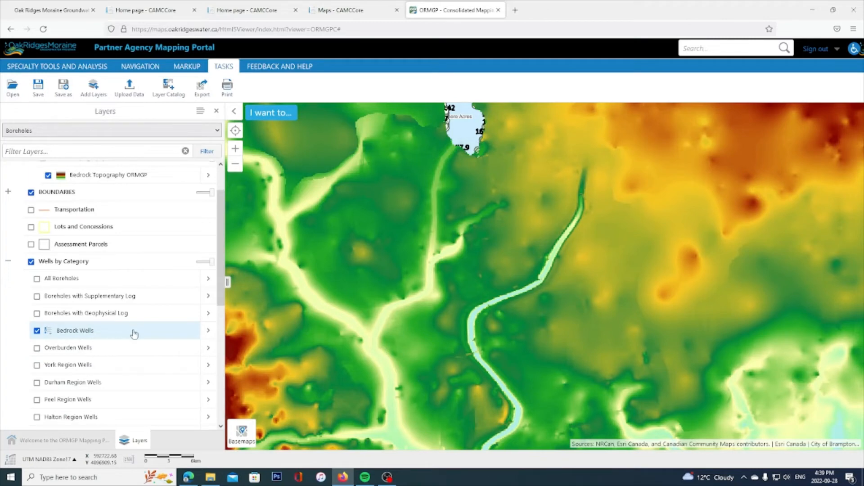
{"action": "left_click", "coordinate": [201, 112]}
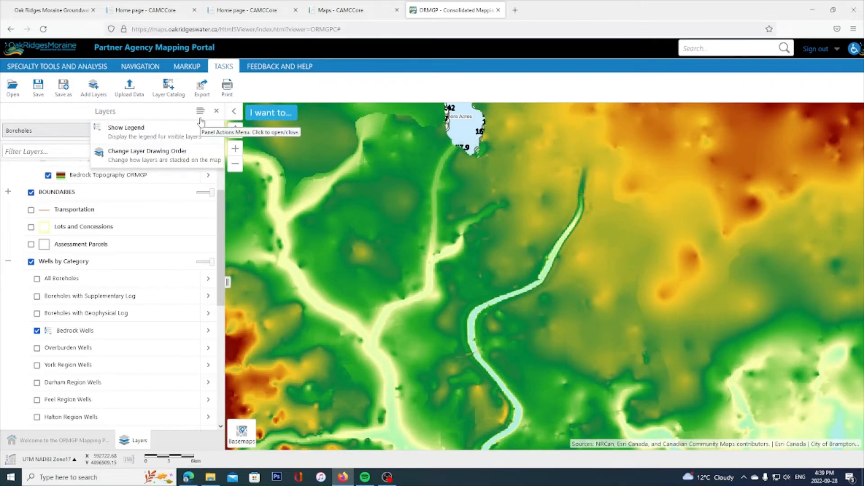
{"action": "left_click", "coordinate": [145, 161]}
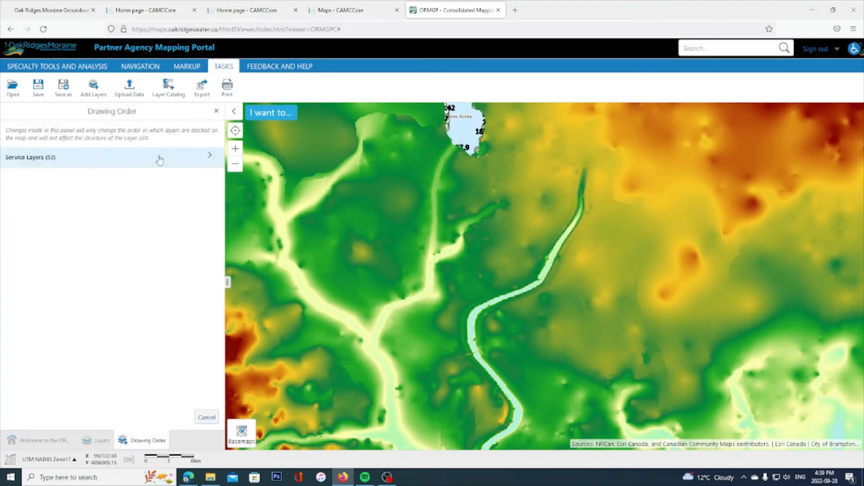
{"action": "left_click", "coordinate": [207, 156]}
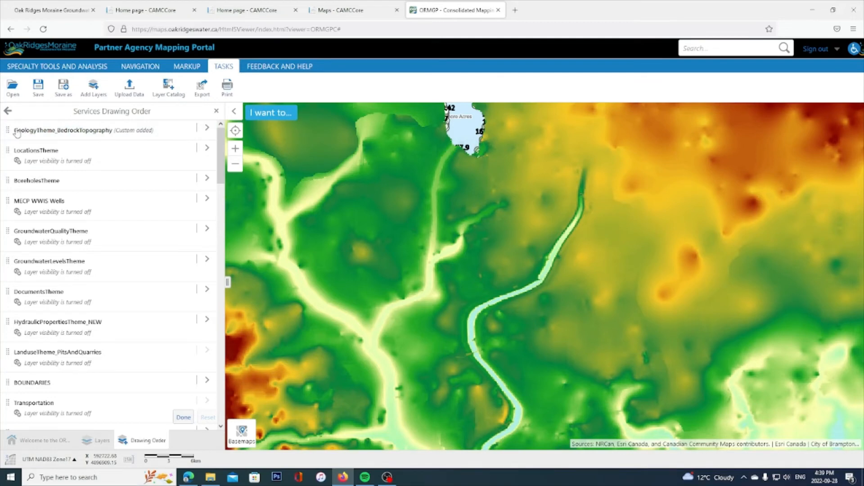
Move GeologyTheme_BedrockTopography directly below BoreholesTheme in the drawing order and compare the labelled wells with the bedrock surface.
{"action": "left_click", "coordinate": [141, 130]}
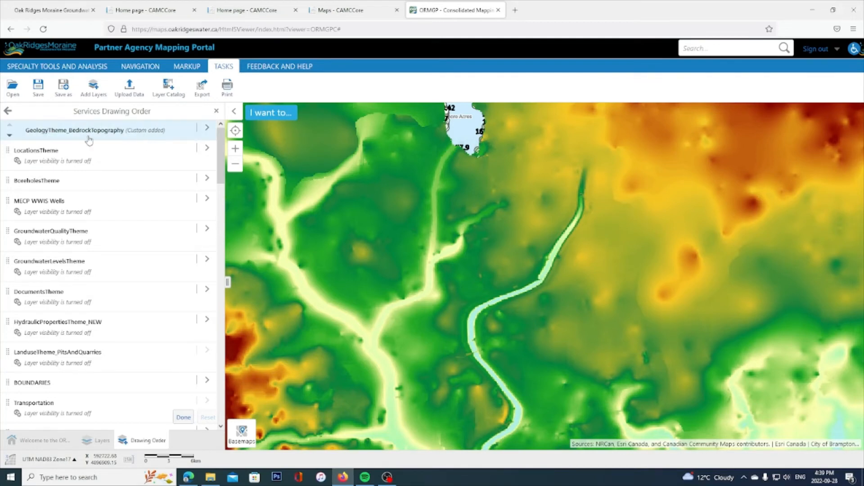
{"action": "left_click", "coordinate": [10, 136]}
{"action": "left_click", "coordinate": [10, 166]}
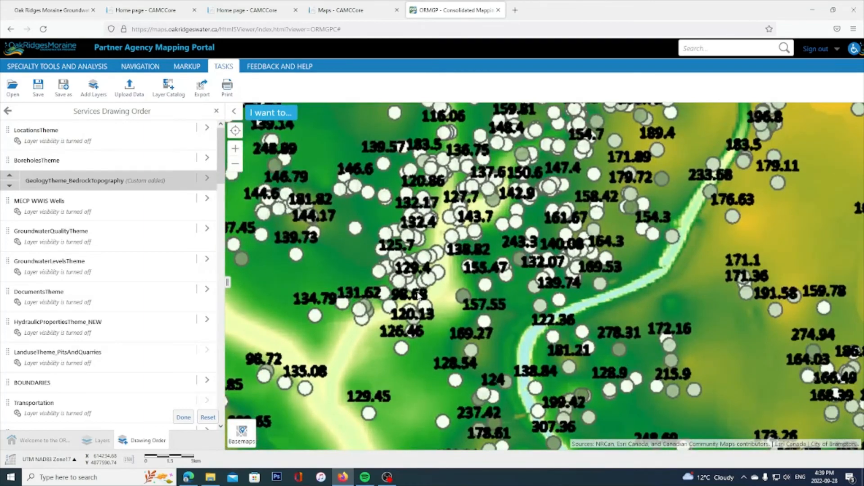
{"action": "scroll", "coordinate": [419, 296], "scroll_direction": "up", "scroll_amount": 1}
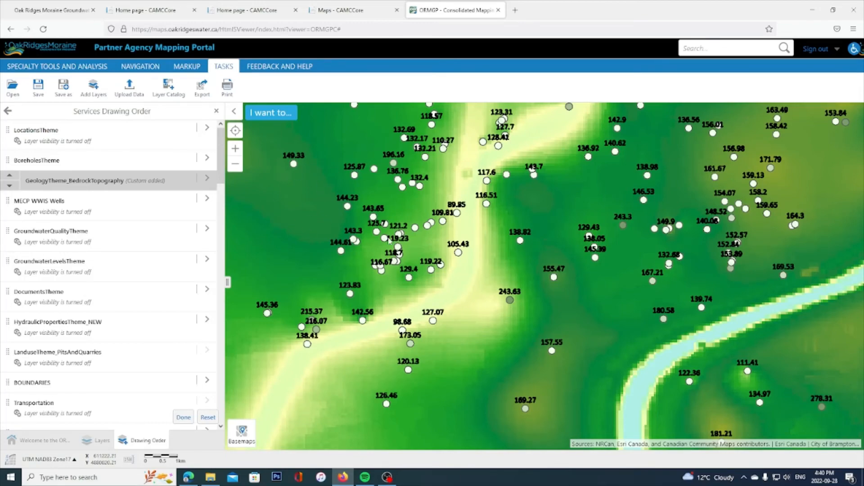
{"action": "scroll", "coordinate": [585, 264], "scroll_direction": "down", "scroll_amount": 2}
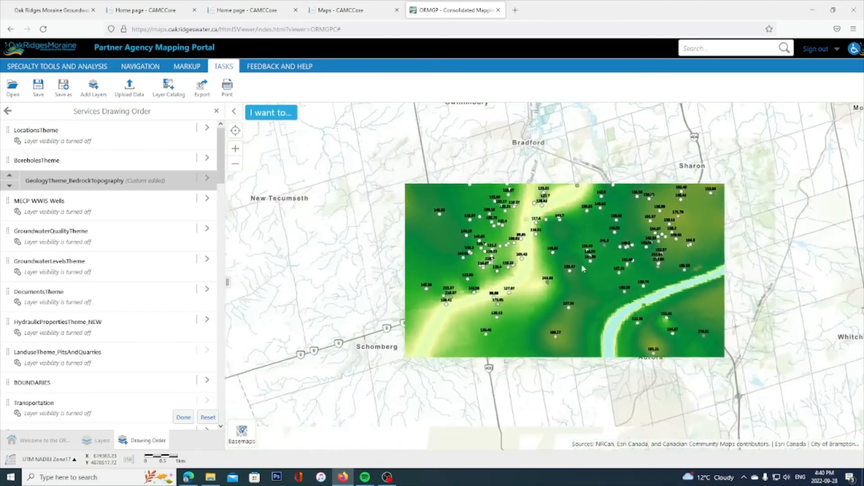
{"action": "scroll", "coordinate": [553, 278], "scroll_direction": "down", "scroll_amount": 1}
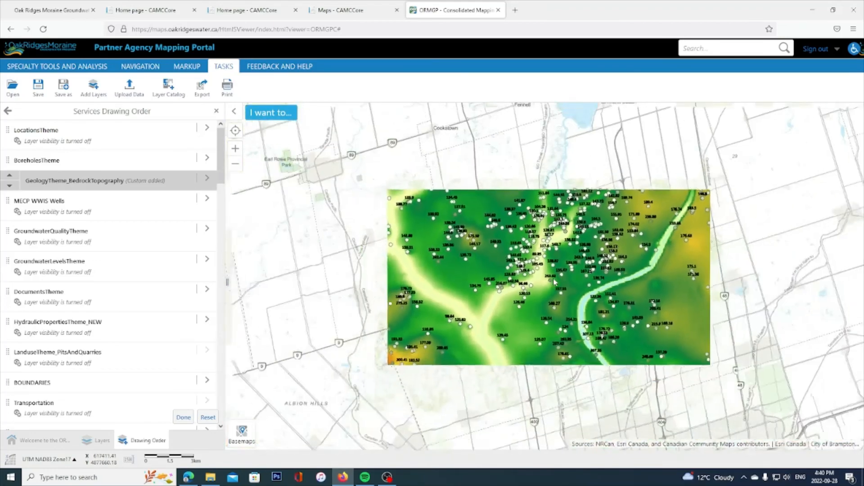